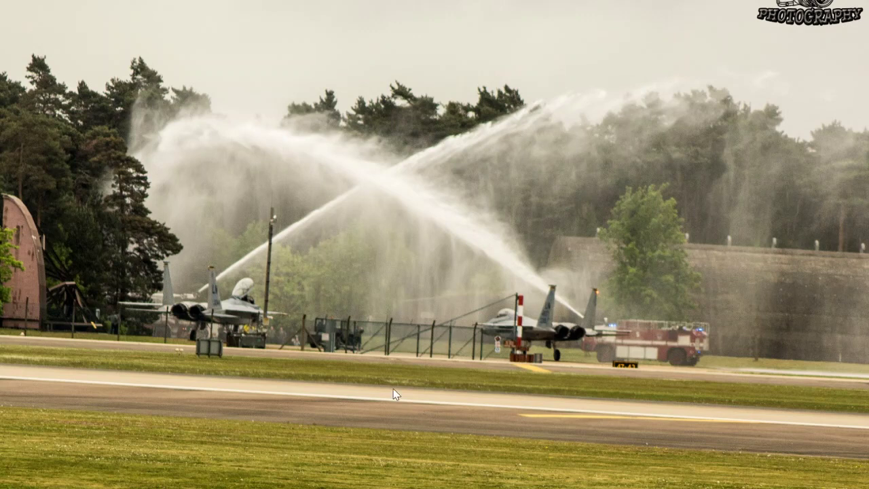
Bring the radar map forward and zoom into the Thames estuary around Southend, Maldon and Rochford
click(313, 481)
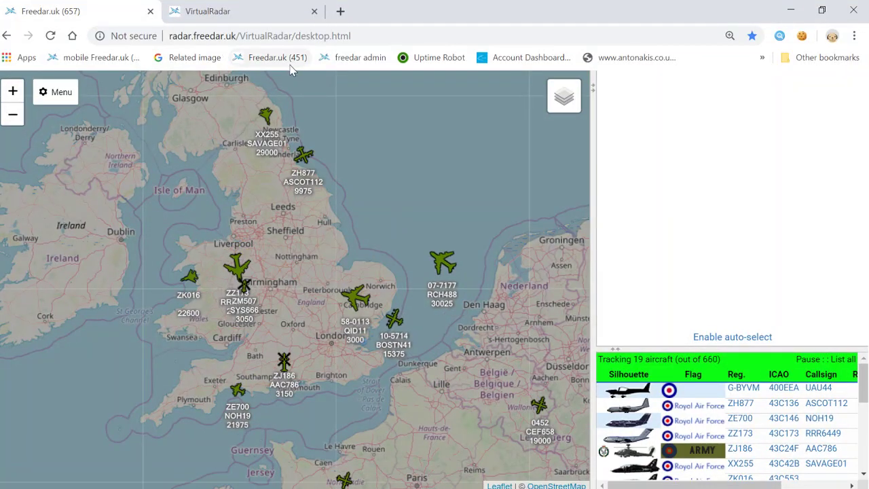
drag(291, 252, 293, 252)
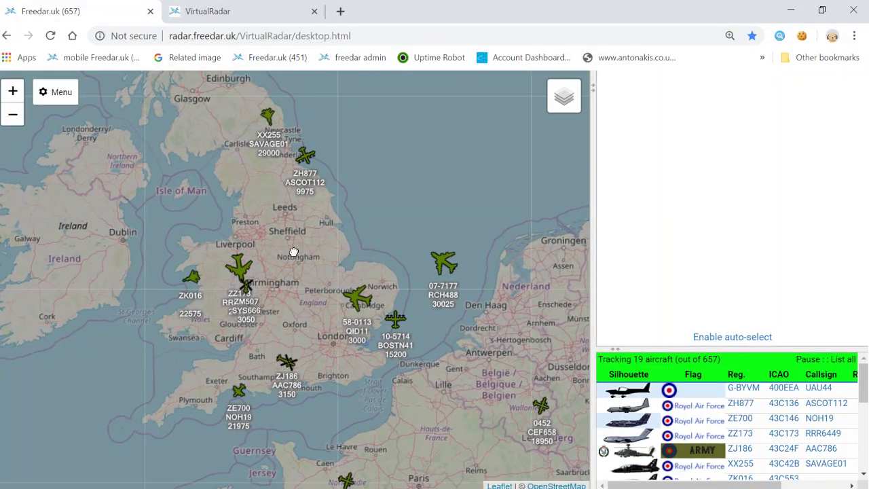
scroll(363, 352, up, 1)
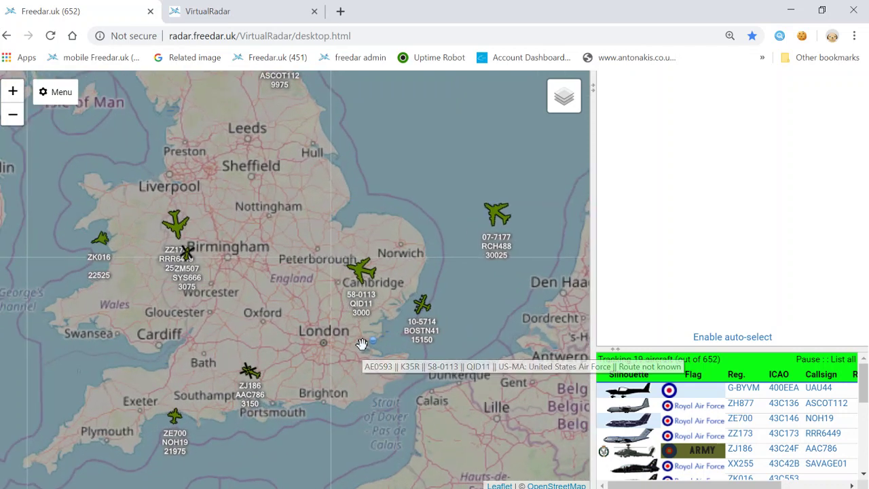
scroll(361, 344, up, 2)
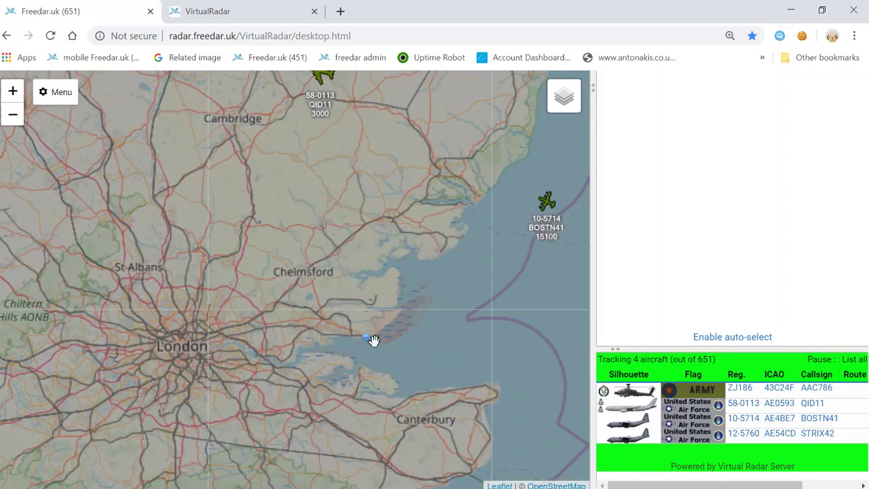
scroll(373, 340, up, 1)
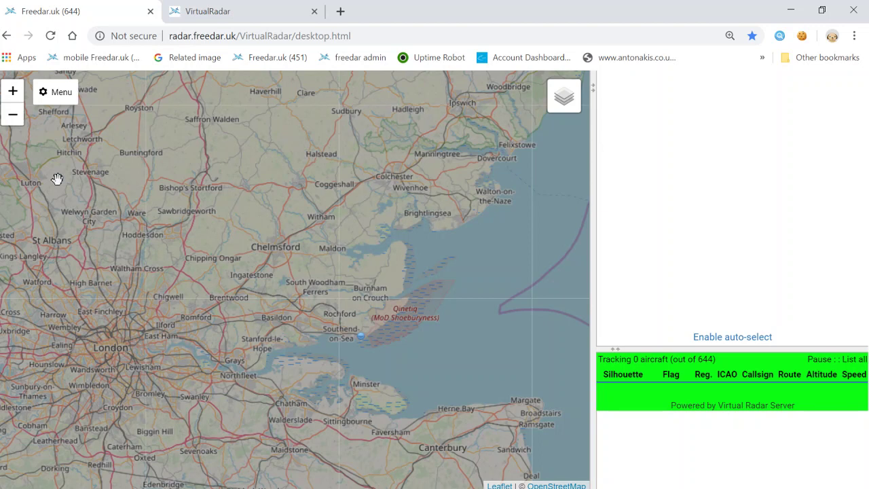
Enable 'Set current location' in General options so a draggable home marker appears near Southend
click(71, 95)
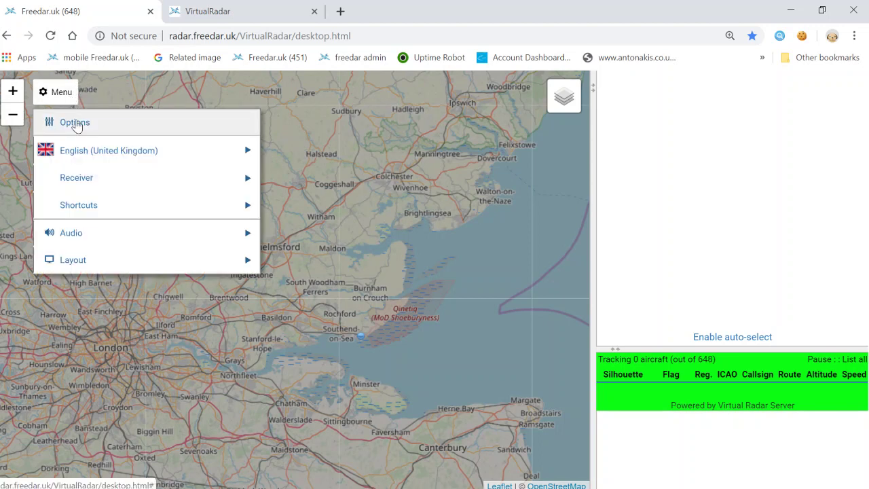
click(76, 124)
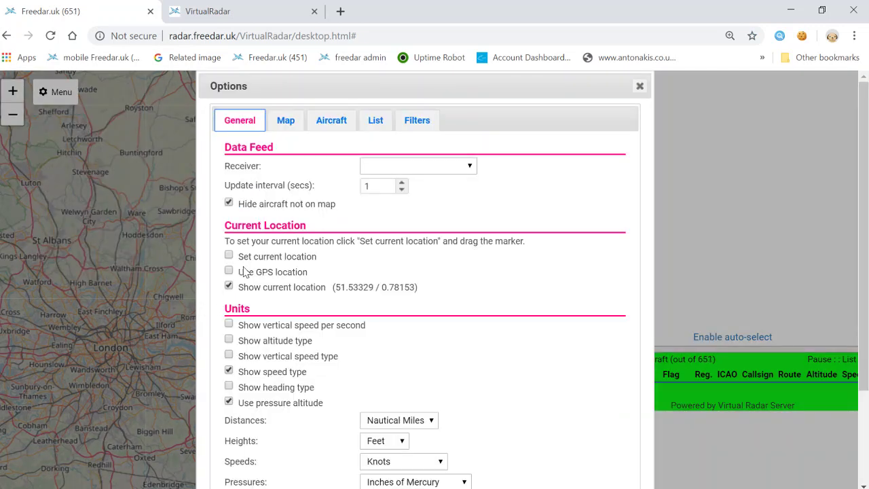
drag(225, 225, 307, 234)
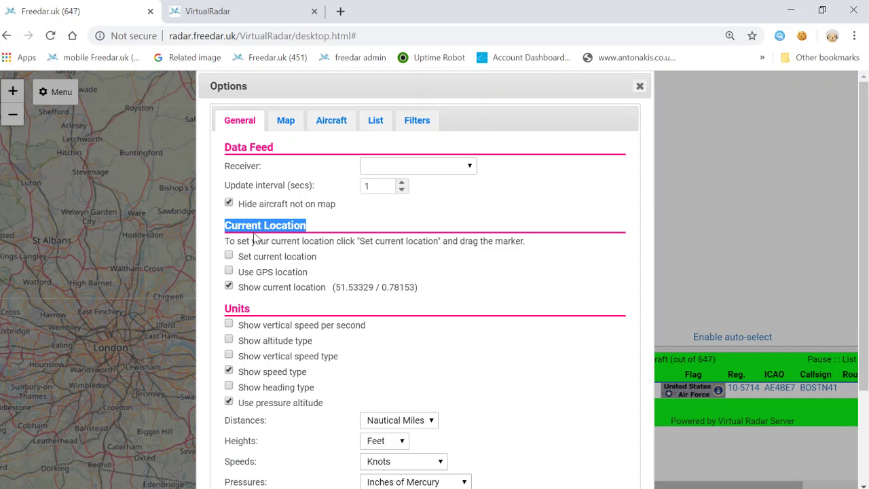
click(229, 257)
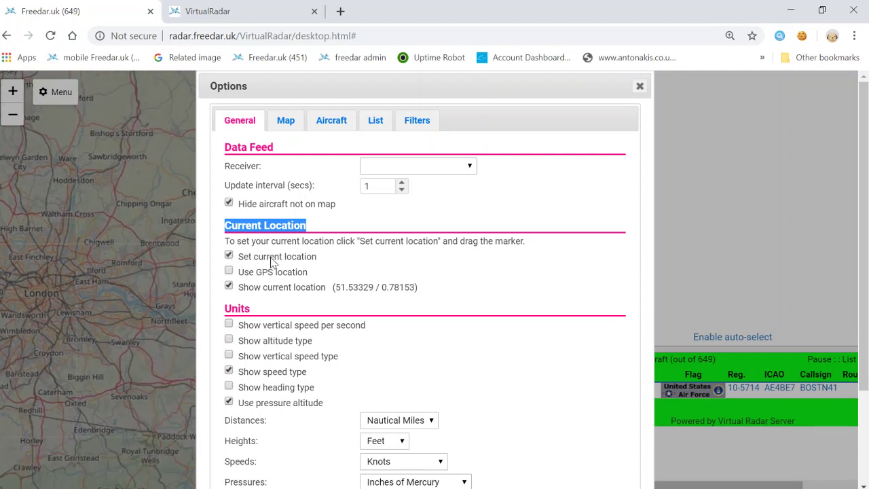
click(640, 89)
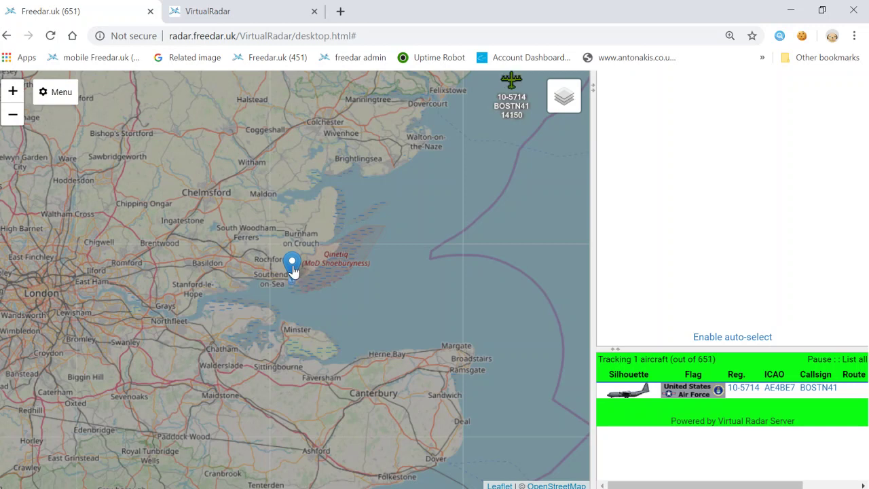
Drag the home marker up to Maldon, then back to just off Southend-on-Sea
mouse_move(293, 270)
mouse_down()
mouse_move(289, 243)
mouse_move(226, 242)
mouse_move(245, 197)
mouse_move(216, 266)
mouse_move(304, 248)
mouse_move(296, 216)
mouse_move(264, 219)
mouse_move(261, 183)
mouse_up()
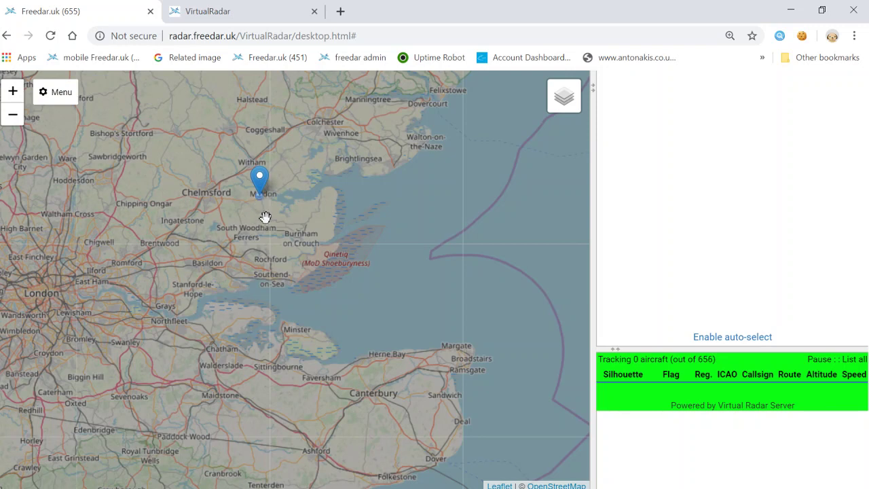
drag(260, 178, 298, 260)
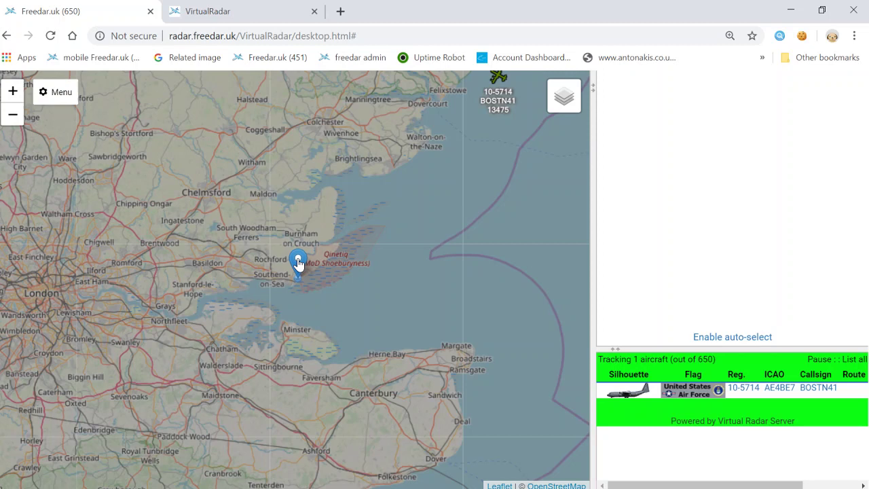
click(62, 101)
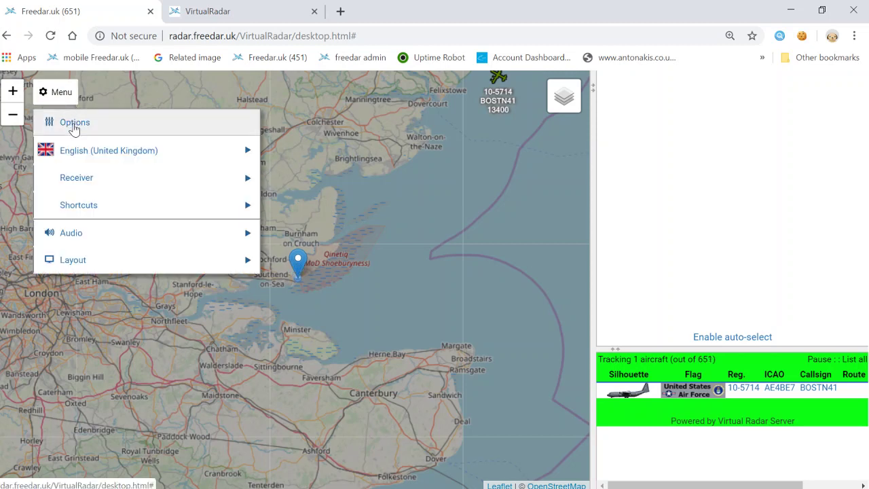
click(73, 125)
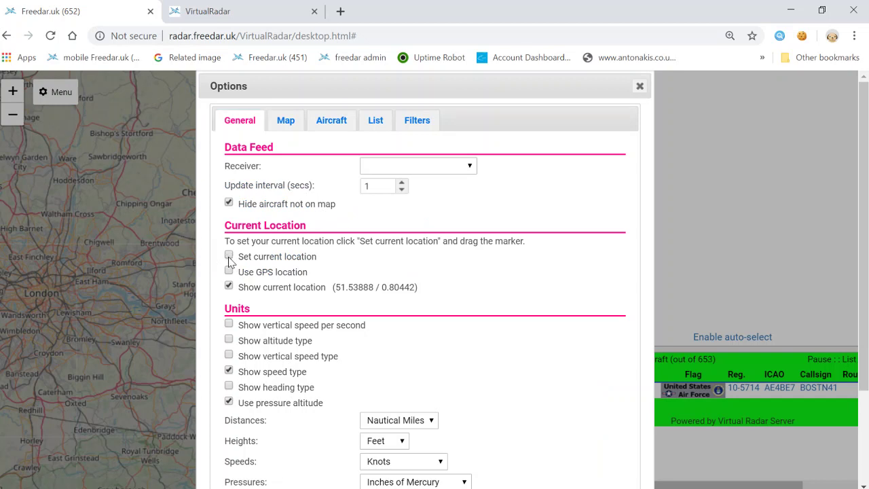
click(639, 86)
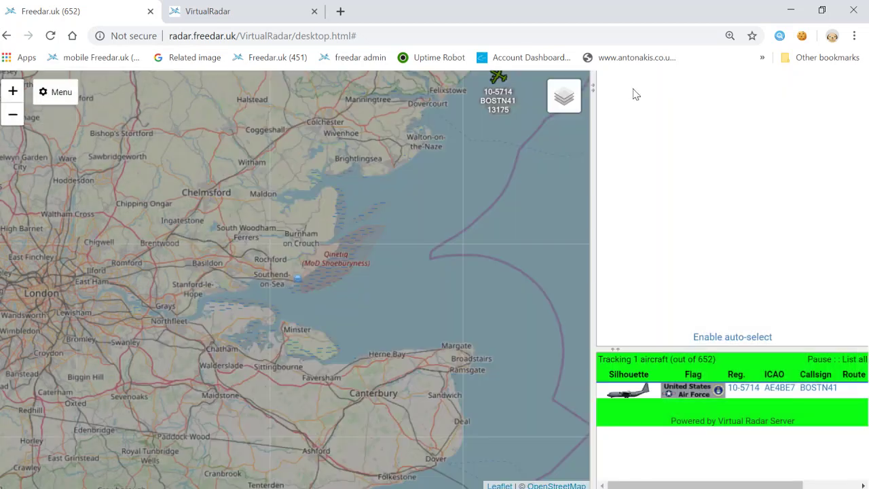
mouse_move(298, 283)
mouse_down()
mouse_move(274, 283)
mouse_move(317, 276)
mouse_move(305, 265)
mouse_move(303, 272)
mouse_up()
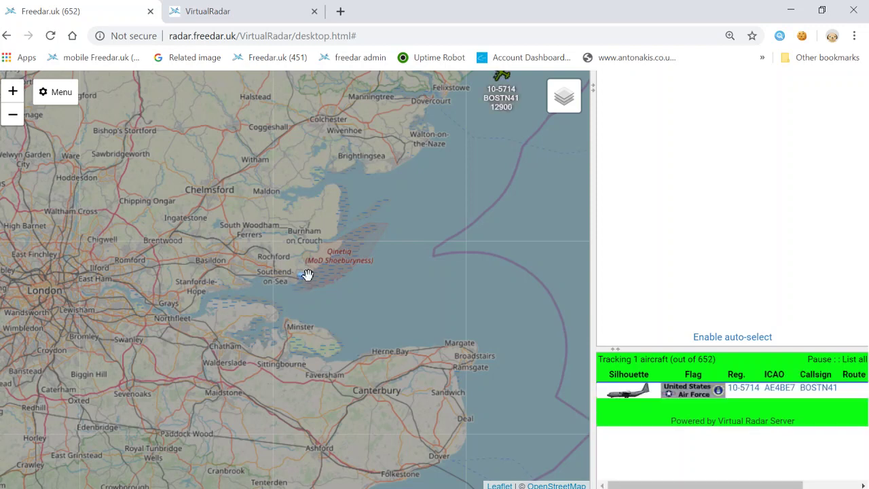
Show Hercules 10-5714 (BOSTN41) details, including its roughly 38 nmi distance from home
click(765, 397)
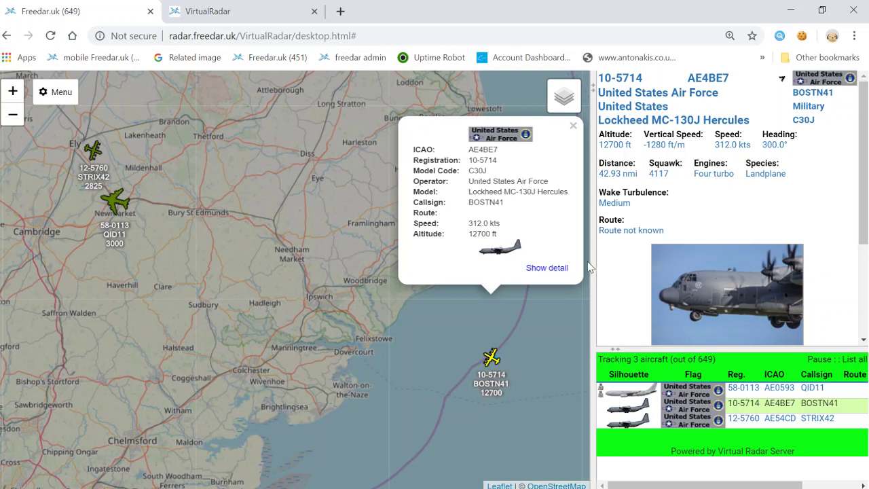
drag(598, 174, 635, 174)
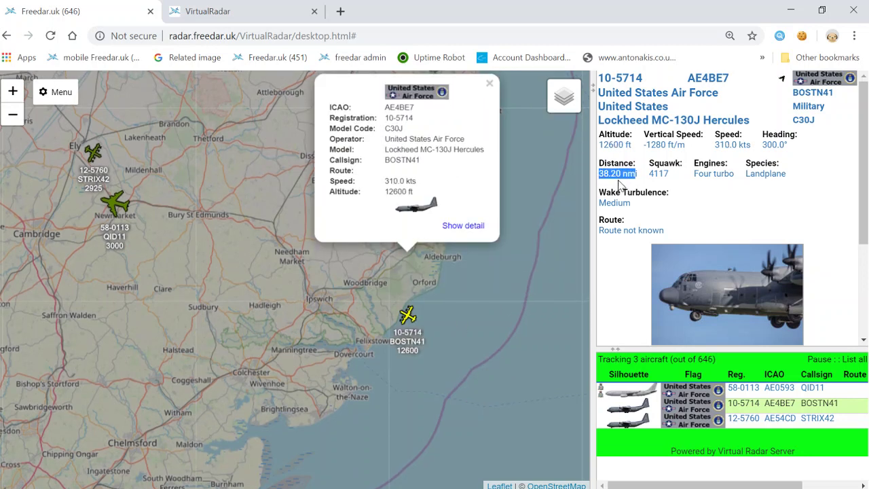
click(489, 84)
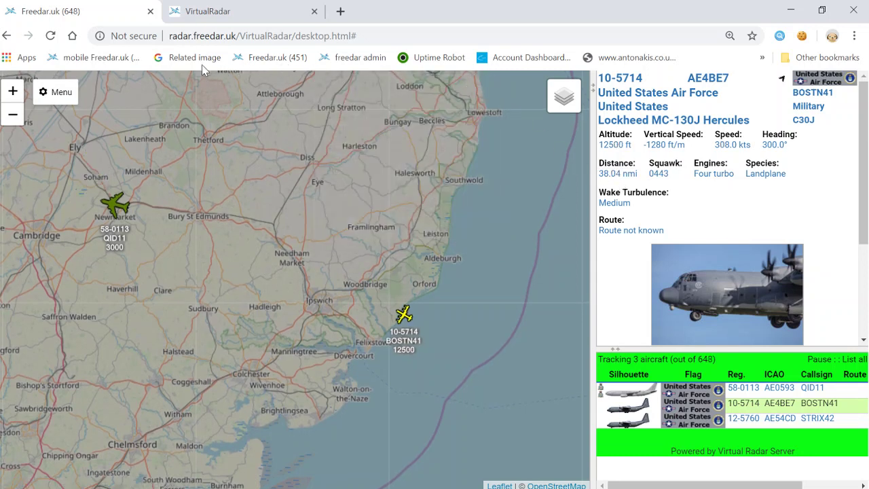
Switch to the mobile radar map, zoom it to the London area, and bring up the site menu
click(228, 12)
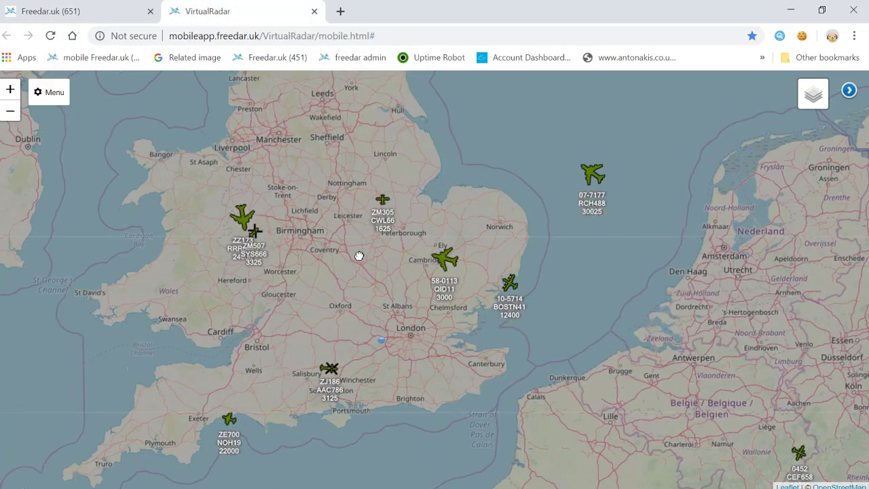
drag(359, 254, 373, 261)
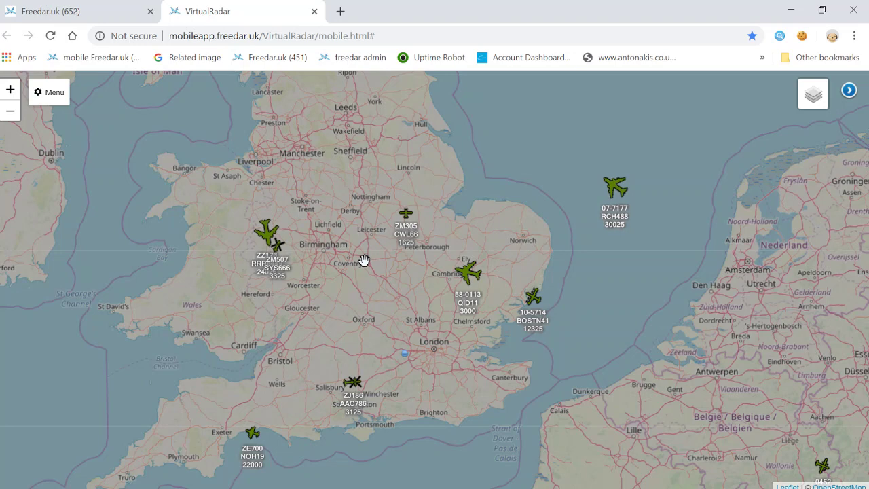
scroll(403, 355, up, 2)
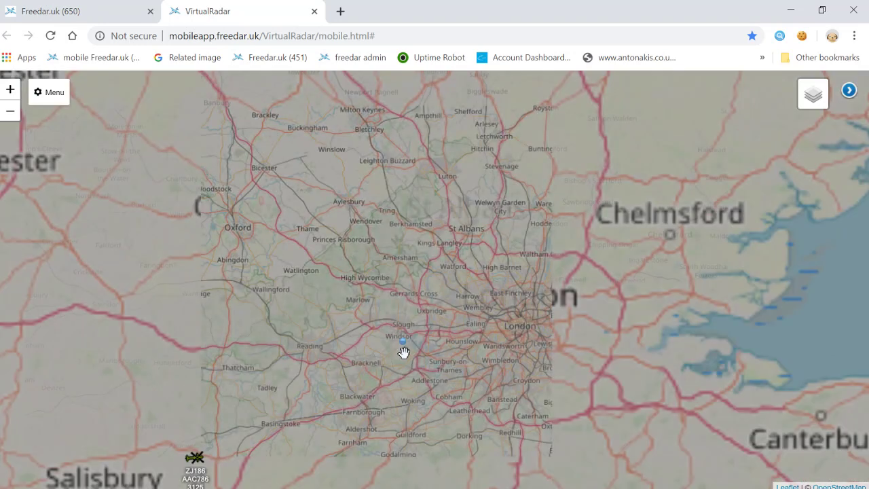
scroll(403, 352, up, 1)
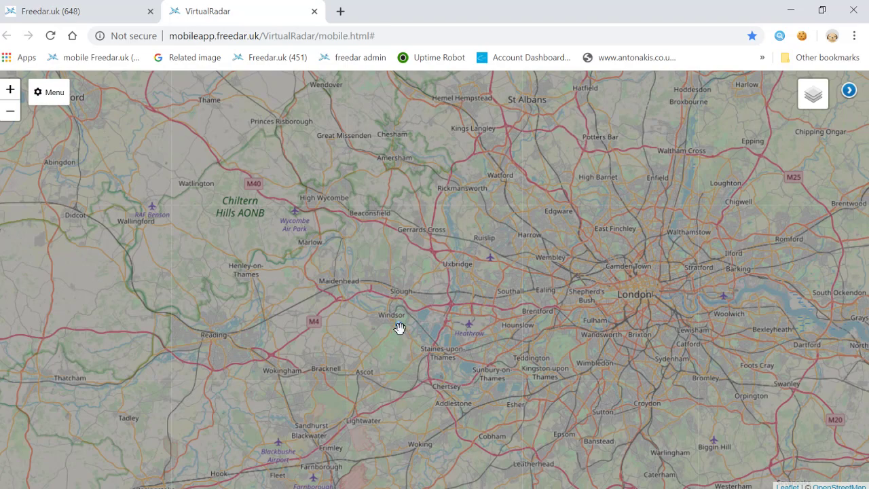
scroll(400, 327, down, 1)
scroll(400, 328, down, 1)
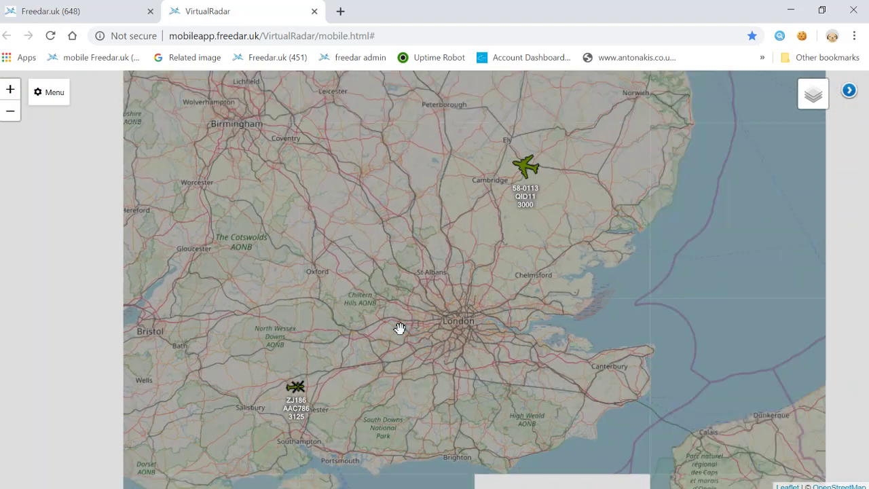
scroll(400, 328, up, 1)
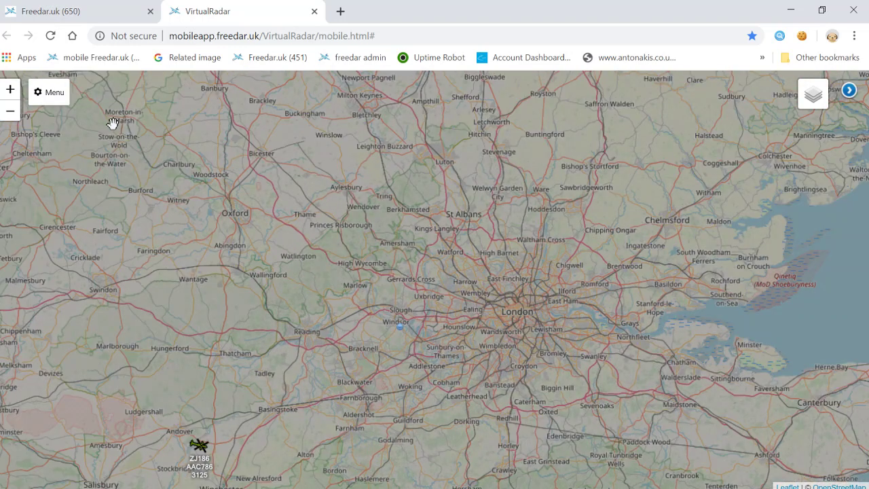
click(49, 92)
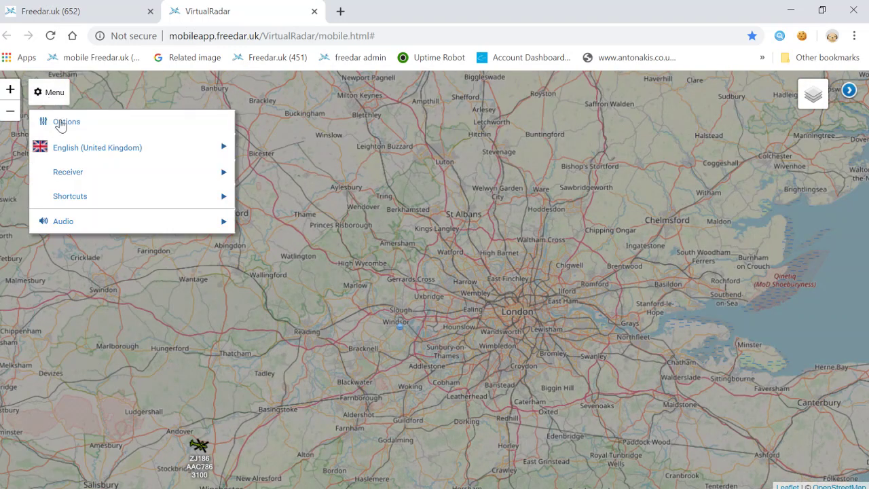
Tick 'Set current location' in mobile General options, returning to a map with a marker near Windsor
click(67, 129)
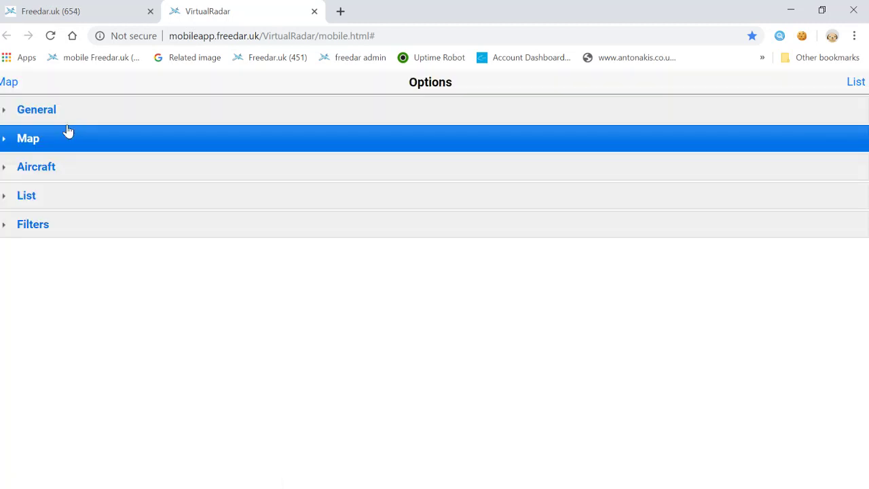
click(34, 114)
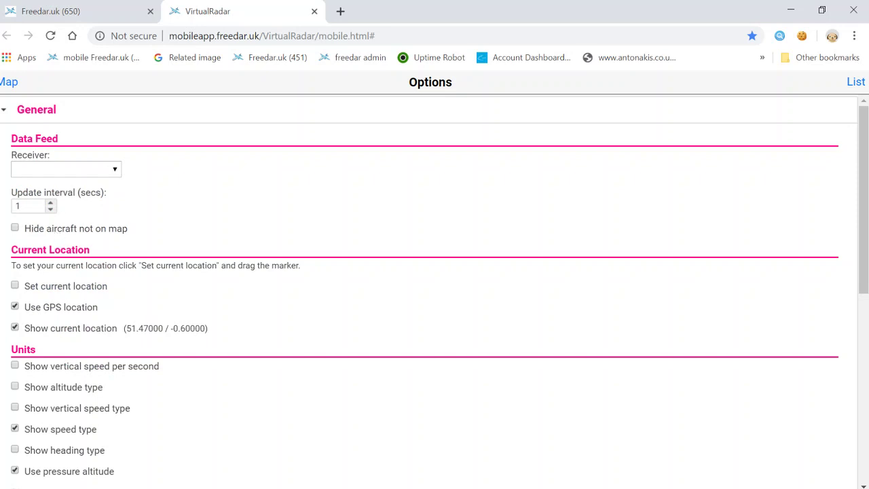
drag(93, 255, 17, 264)
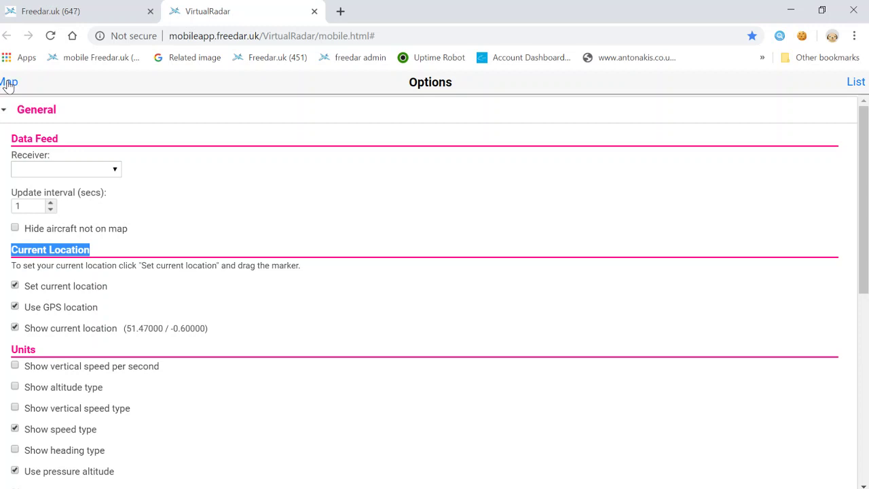
click(8, 83)
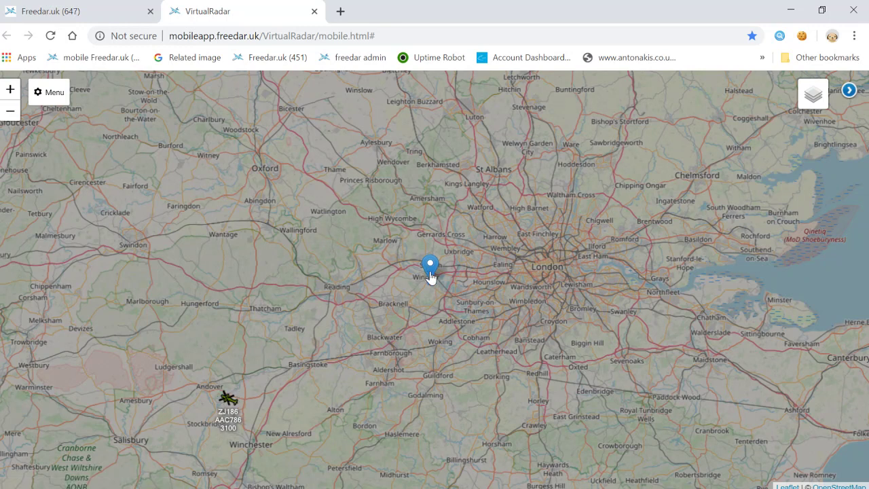
Move the mobile home marker to Southend-on-Sea and confirm coordinates 51.53324 / 0.79651 in Options
mouse_move(430, 277)
mouse_down()
mouse_move(763, 241)
mouse_move(780, 250)
mouse_up()
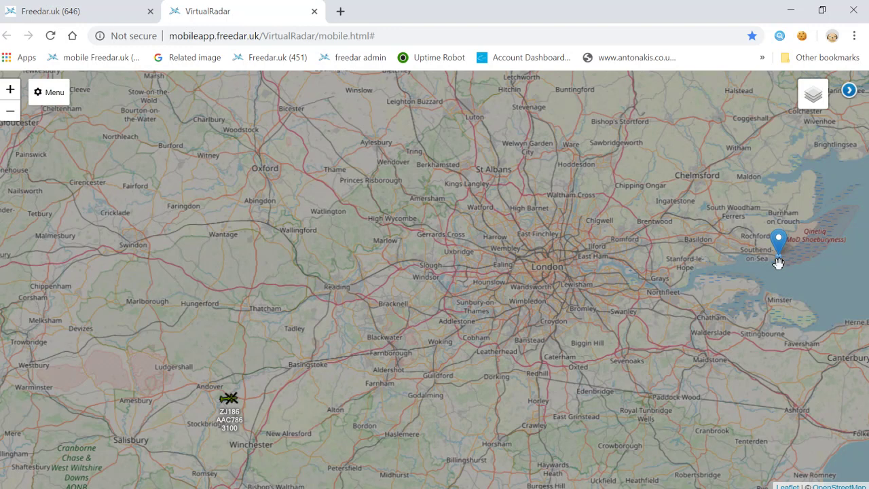
click(49, 93)
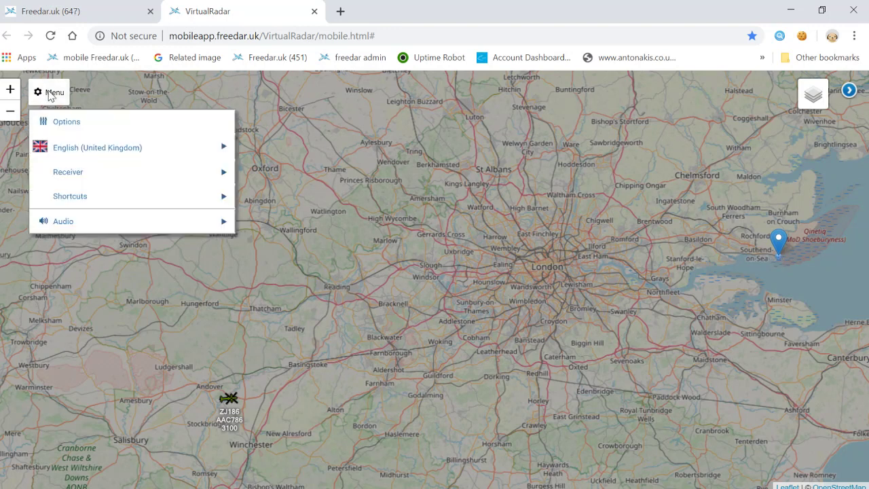
click(77, 123)
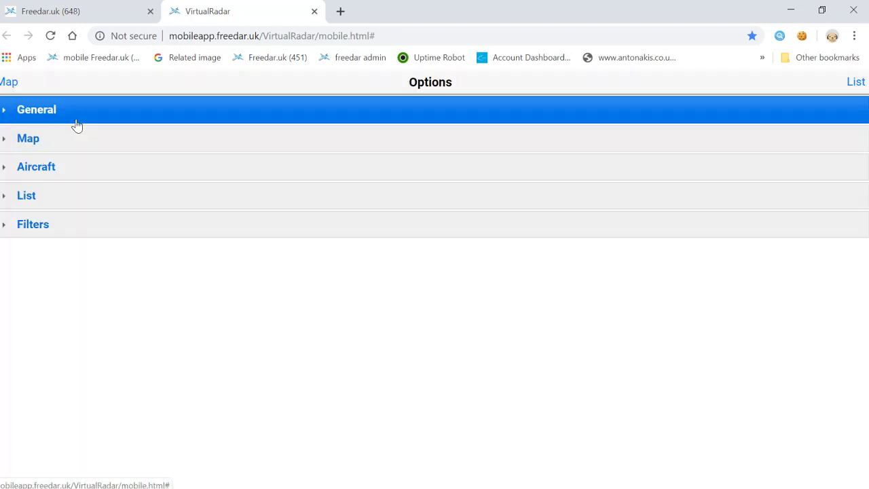
click(34, 113)
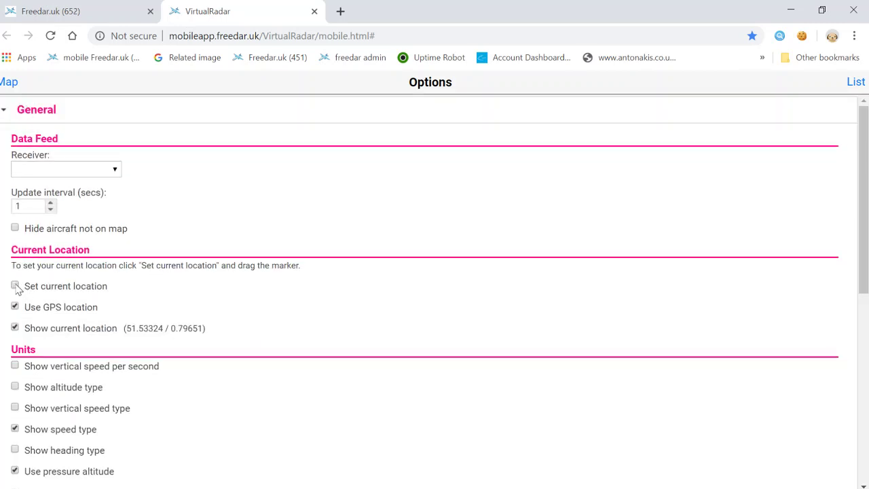
click(6, 85)
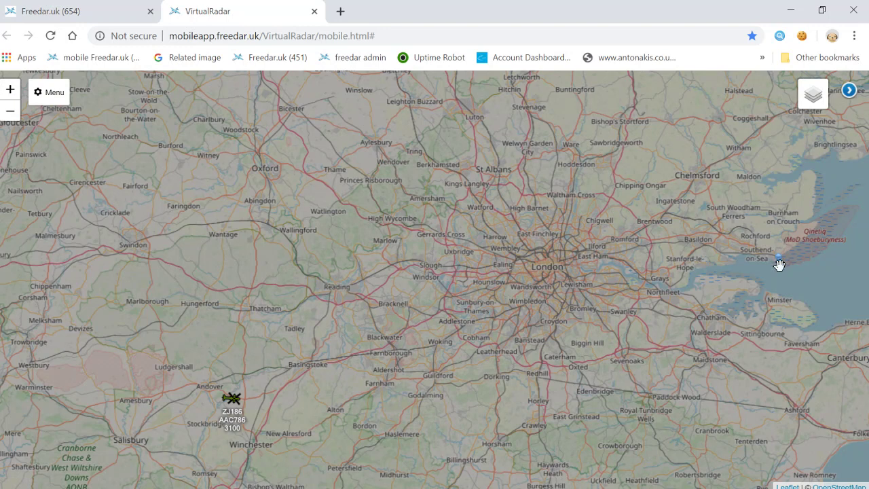
mouse_move(770, 262)
mouse_down()
mouse_move(747, 258)
mouse_move(751, 245)
mouse_move(747, 256)
mouse_move(758, 259)
mouse_up()
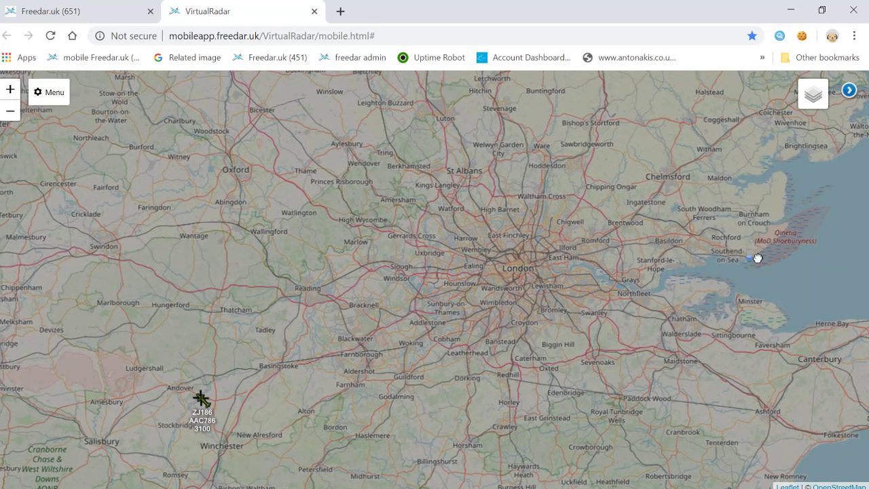